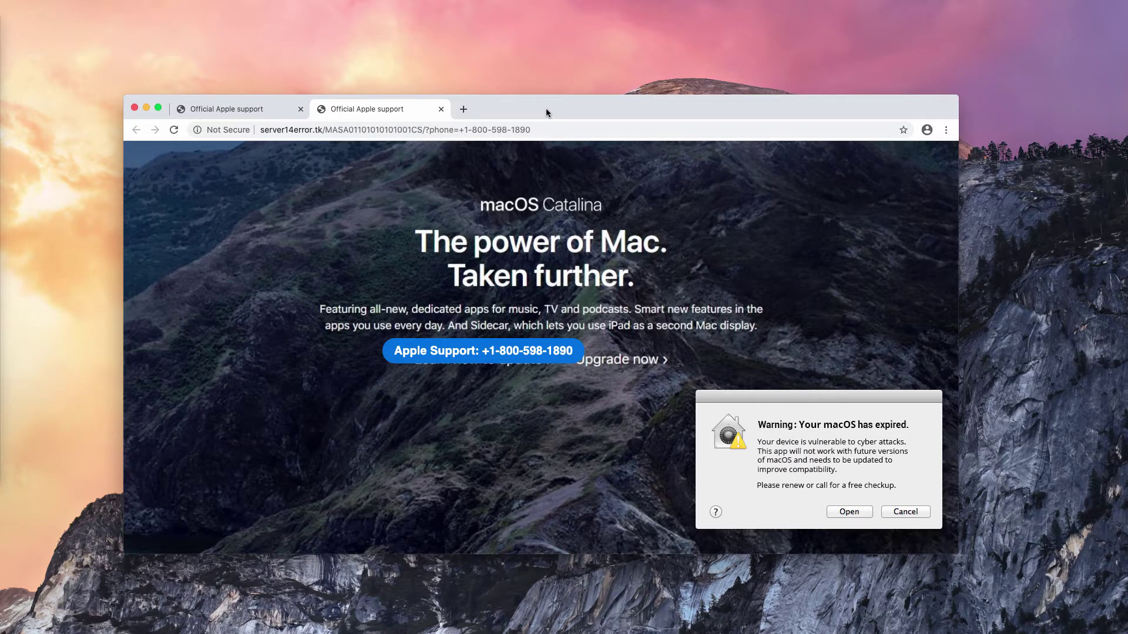
# - Inspect the fake 'Your macOS has expired' page's web address, highlighting the word 'server'
pyautogui.moveTo(260, 130); pyautogui.dragTo(284, 130)
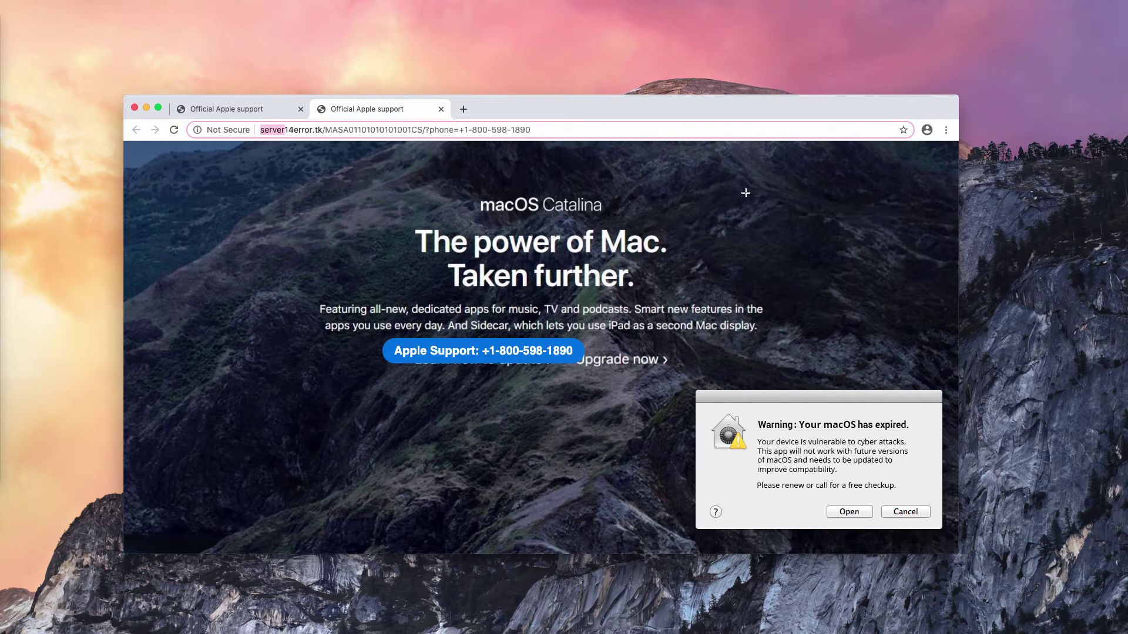
pyautogui.scroll(1, 854, 395)
pyautogui.scroll(1, 854, 395)
pyautogui.moveTo(641, 114); pyautogui.dragTo(646, 105)
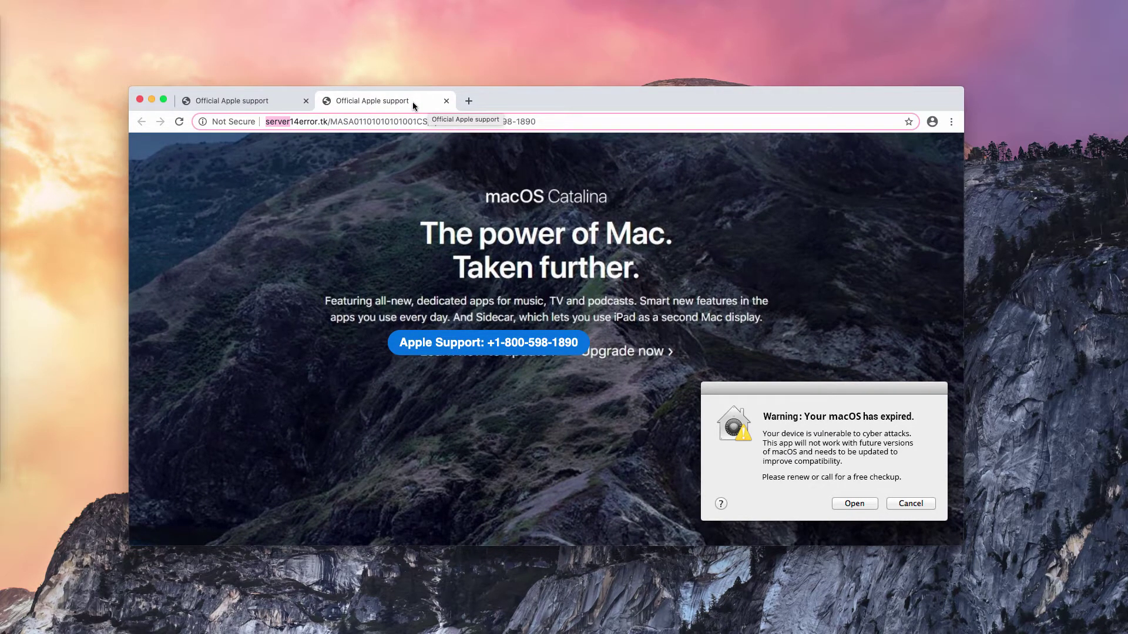
pyautogui.moveTo(565, 96); pyautogui.dragTo(566, 97)
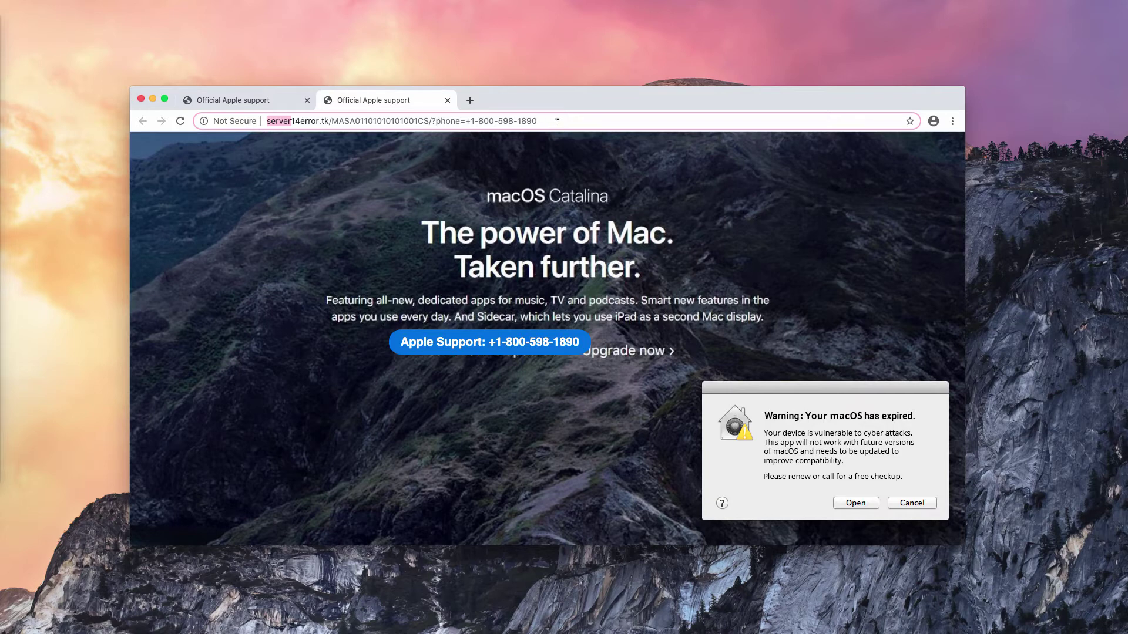
pyautogui.click(560, 120)
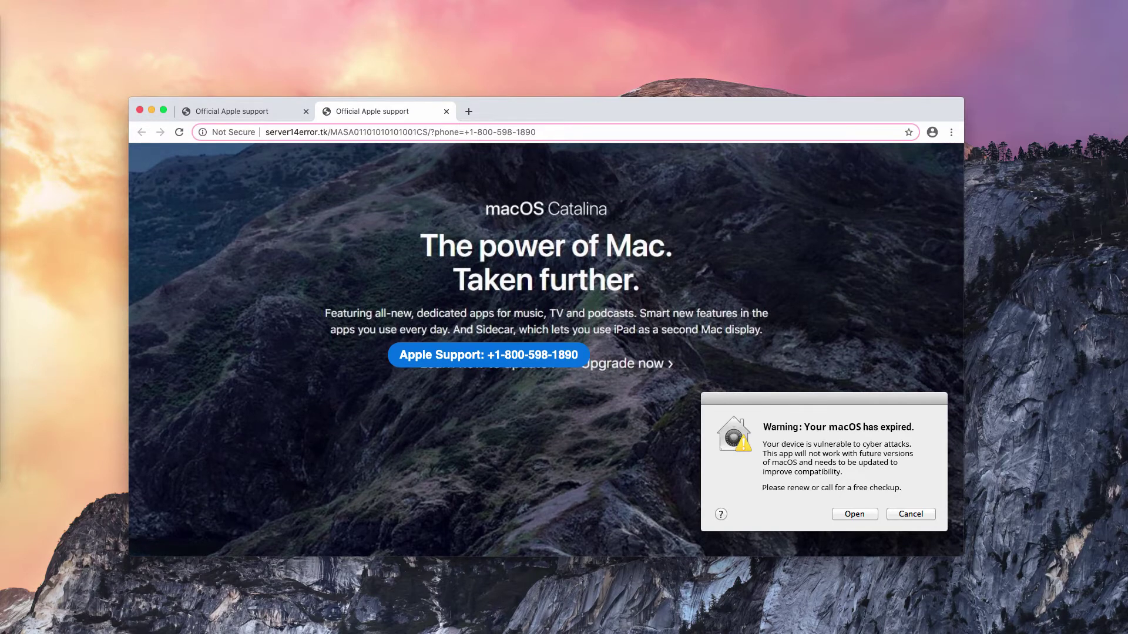
# - Open the Applications folder in Finder and scroll through the installed apps
pyautogui.press('super+Tab')
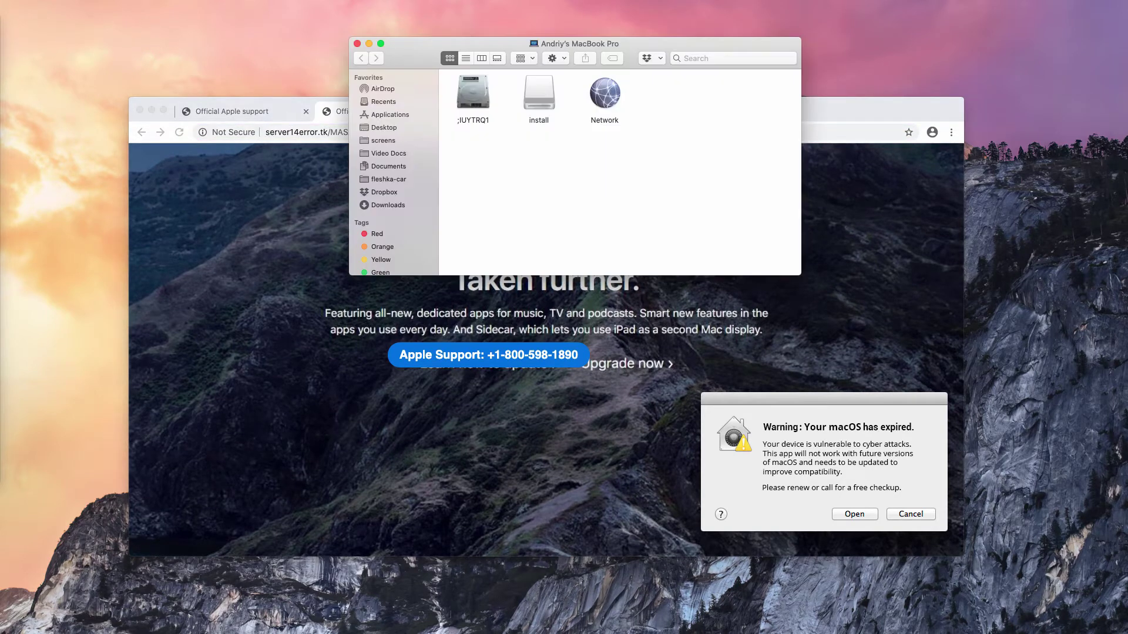
pyautogui.click(390, 114)
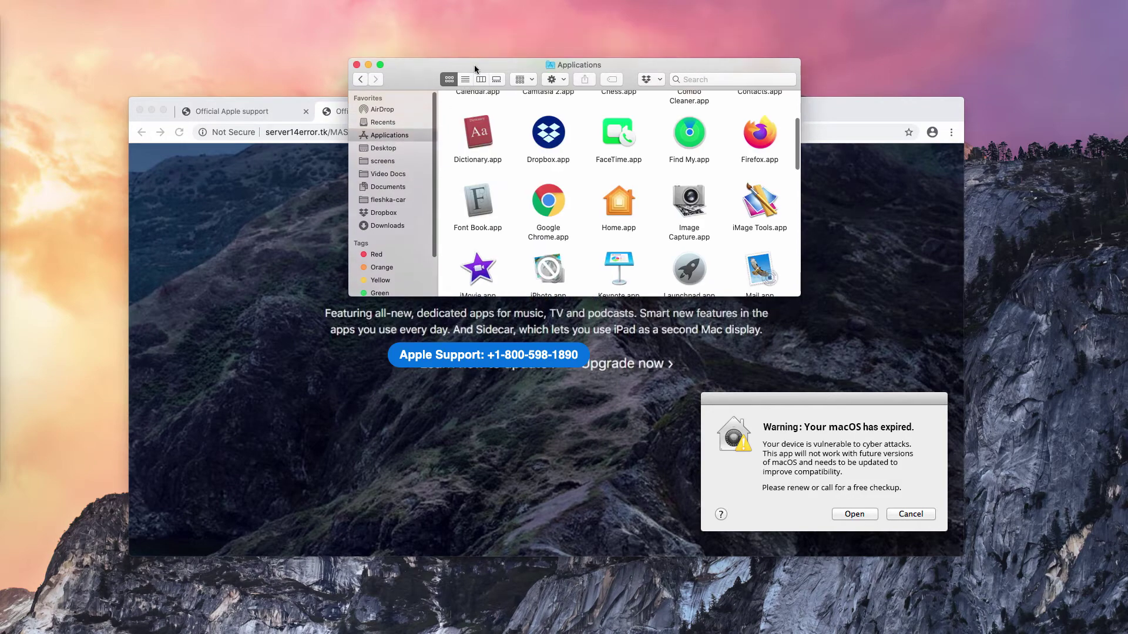
pyautogui.scroll(-10, 559, 216)
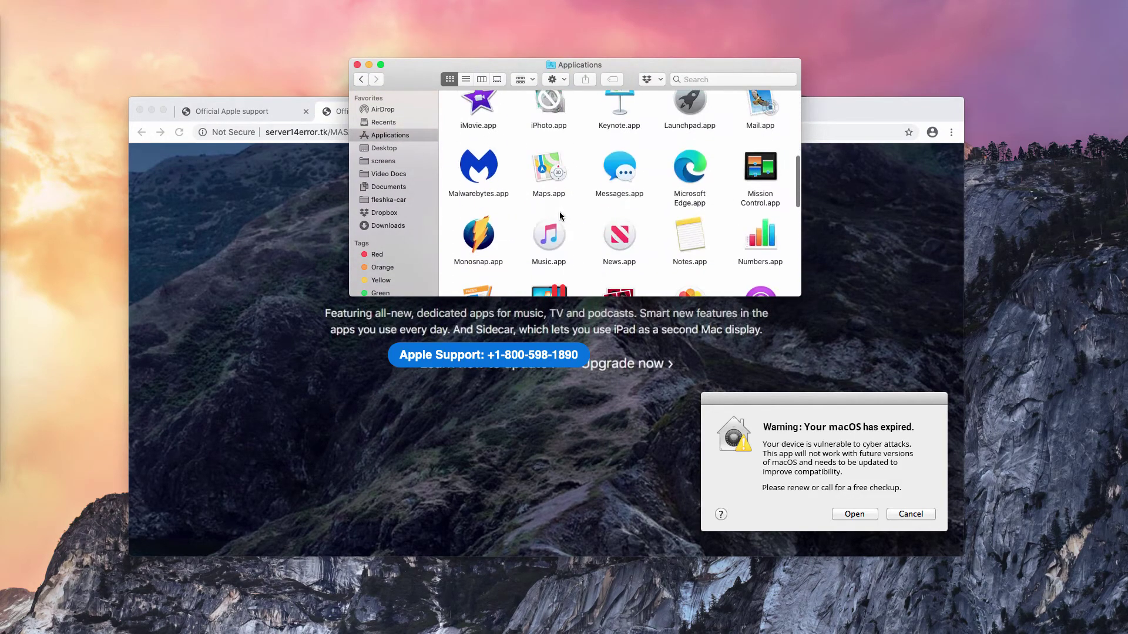
pyautogui.scroll(-3, 560, 216)
pyautogui.scroll(5, 560, 216)
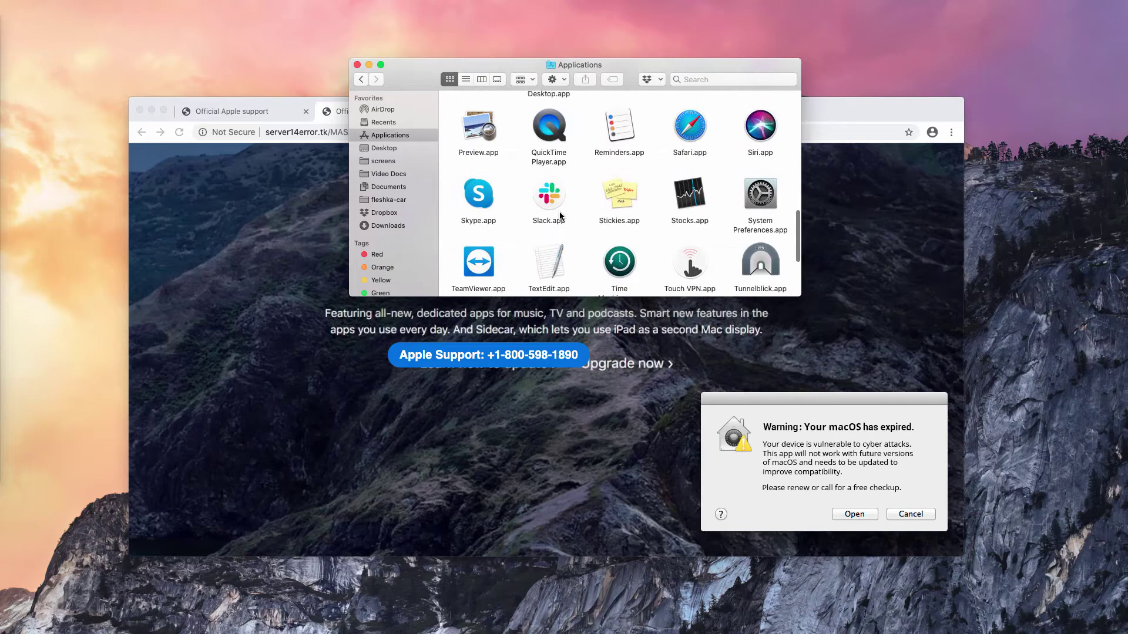
pyautogui.scroll(-5, 560, 216)
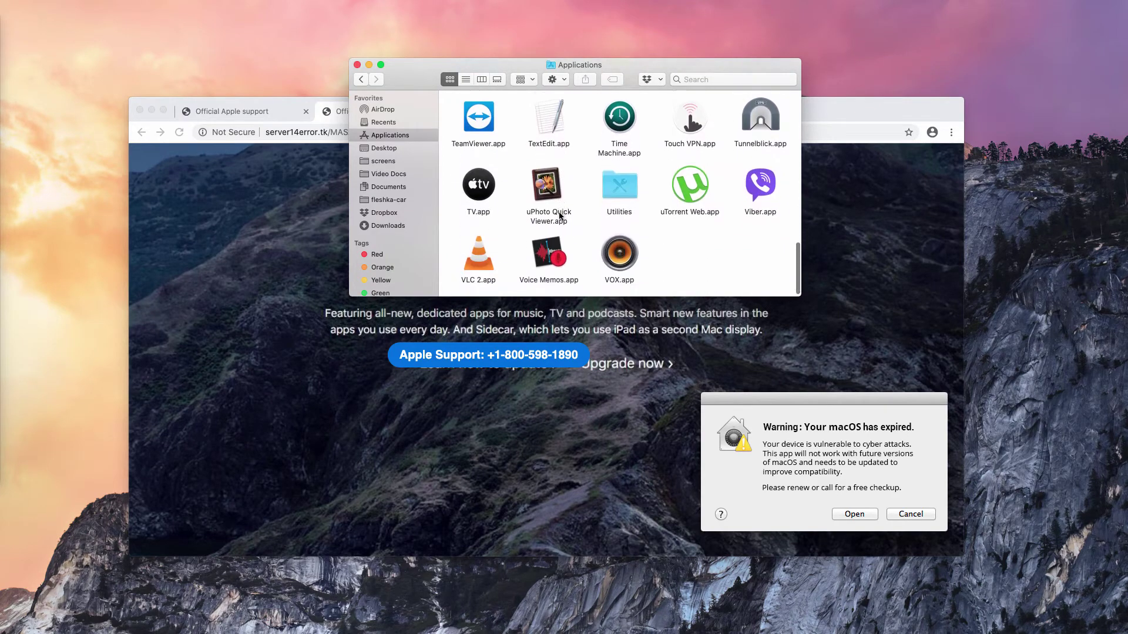
pyautogui.scroll(15, 559, 214)
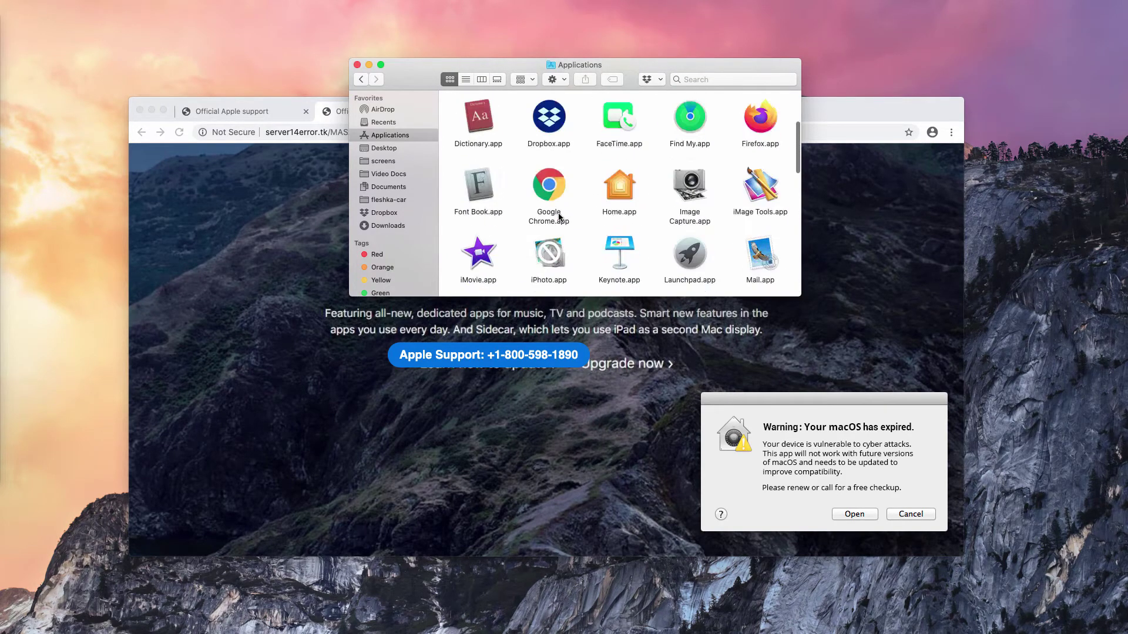
# - Close the Applications window and load combocleaner.com in a new Chrome tab
pyautogui.click(357, 66)
pyautogui.click(564, 107)
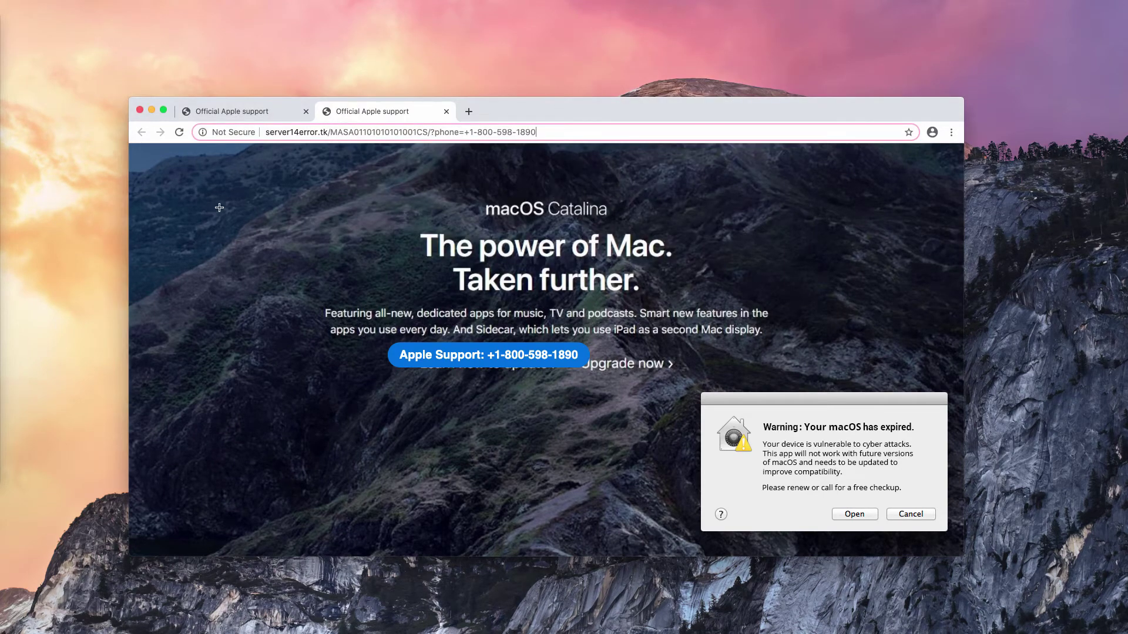
pyautogui.click(468, 112)
pyautogui.write('c')
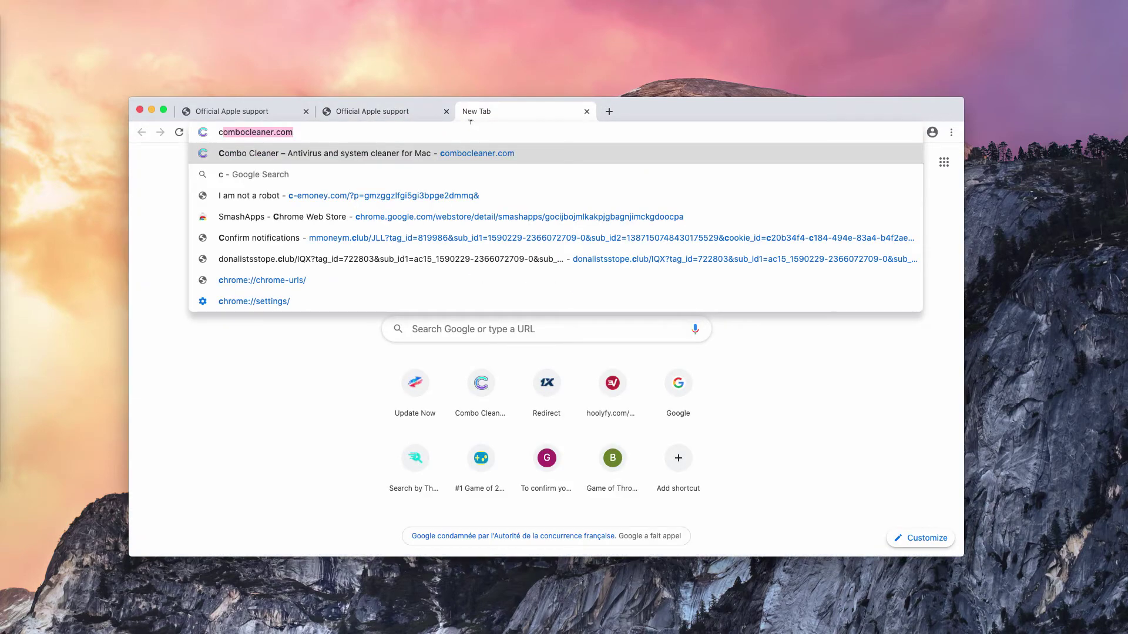
pyautogui.press('Return')
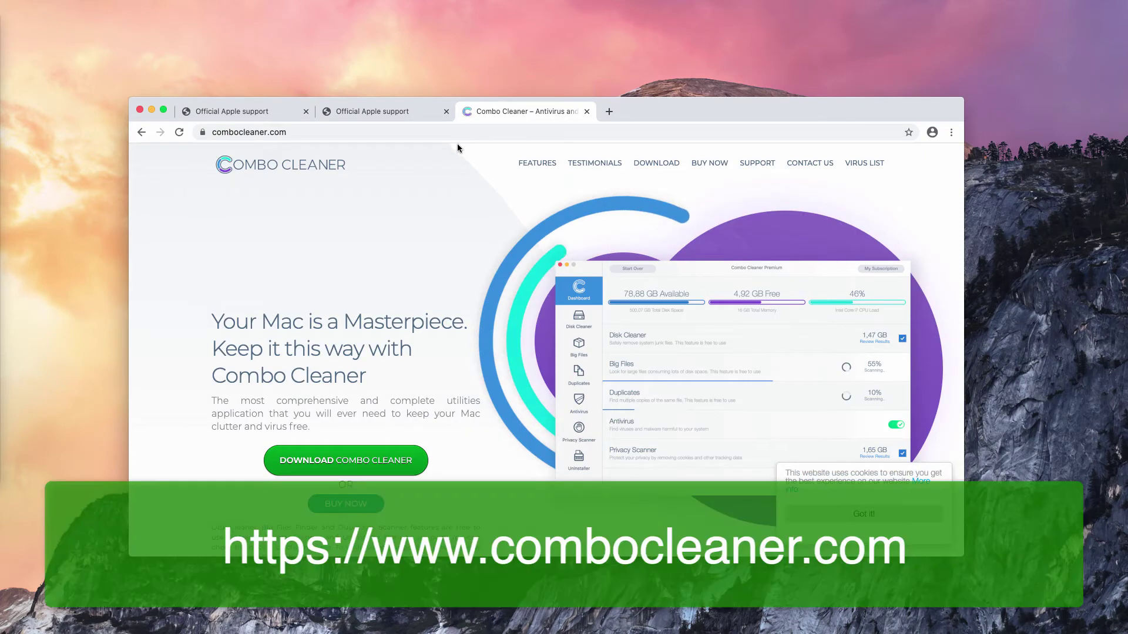
pyautogui.click(218, 134)
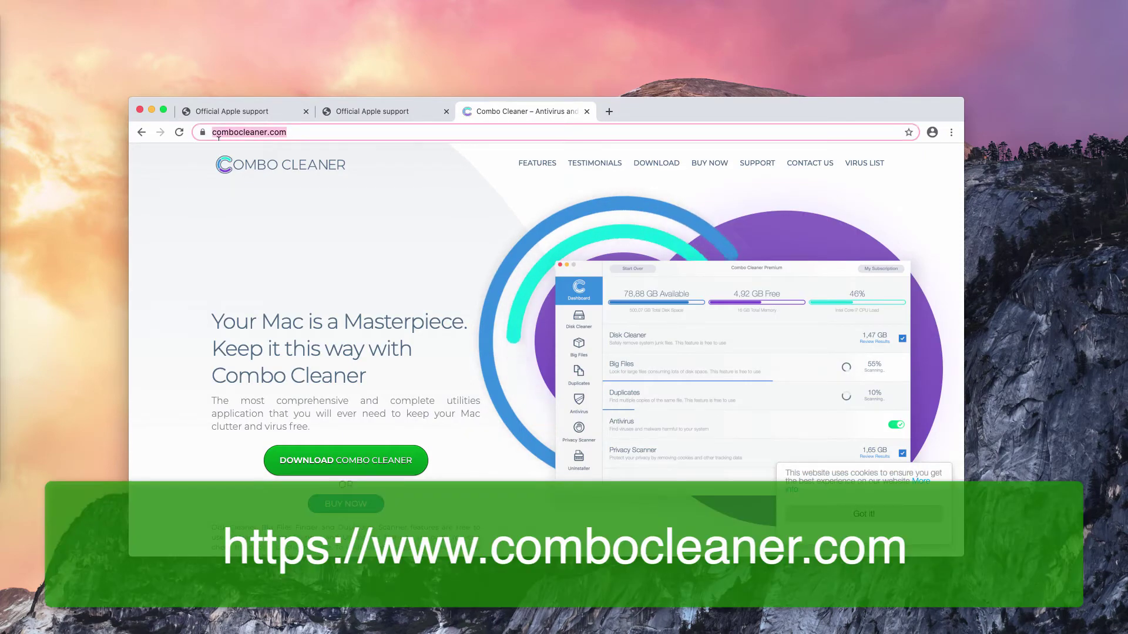
pyautogui.click(256, 132)
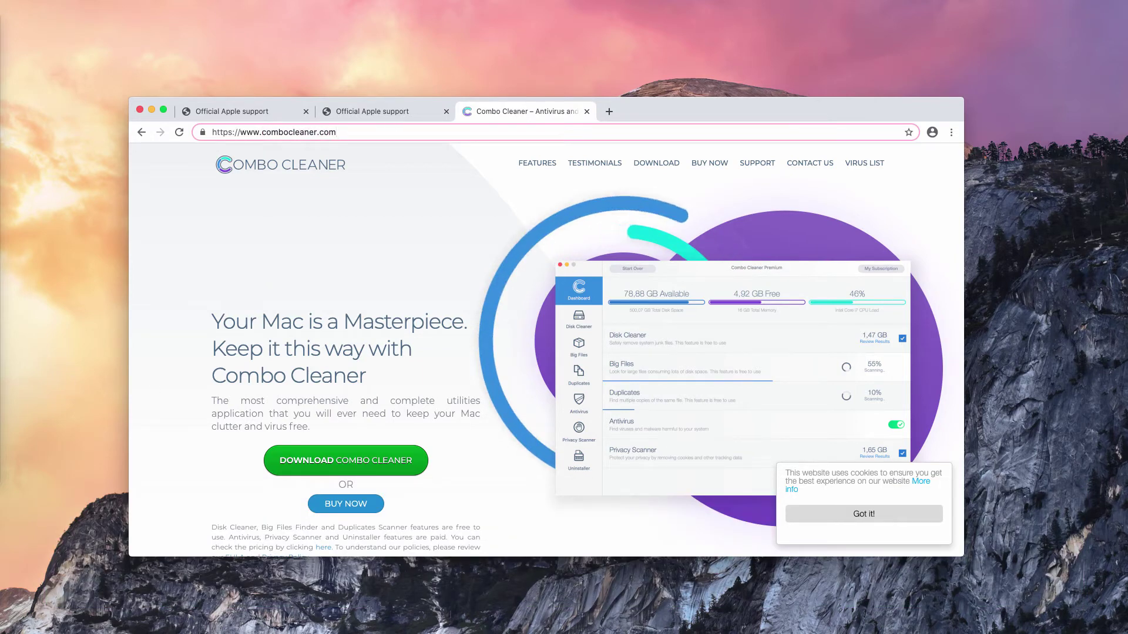
pyautogui.press('super+Tab')
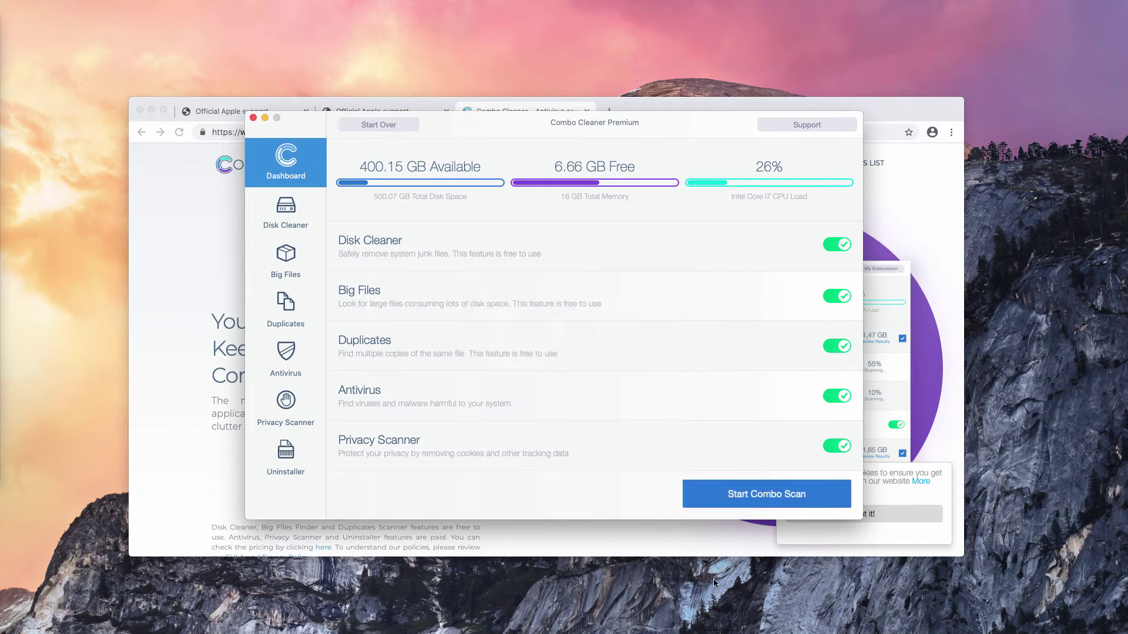
# - Run a full combo scan in Combo Cleaner until it reports 1 antivirus threat
pyautogui.click(791, 497)
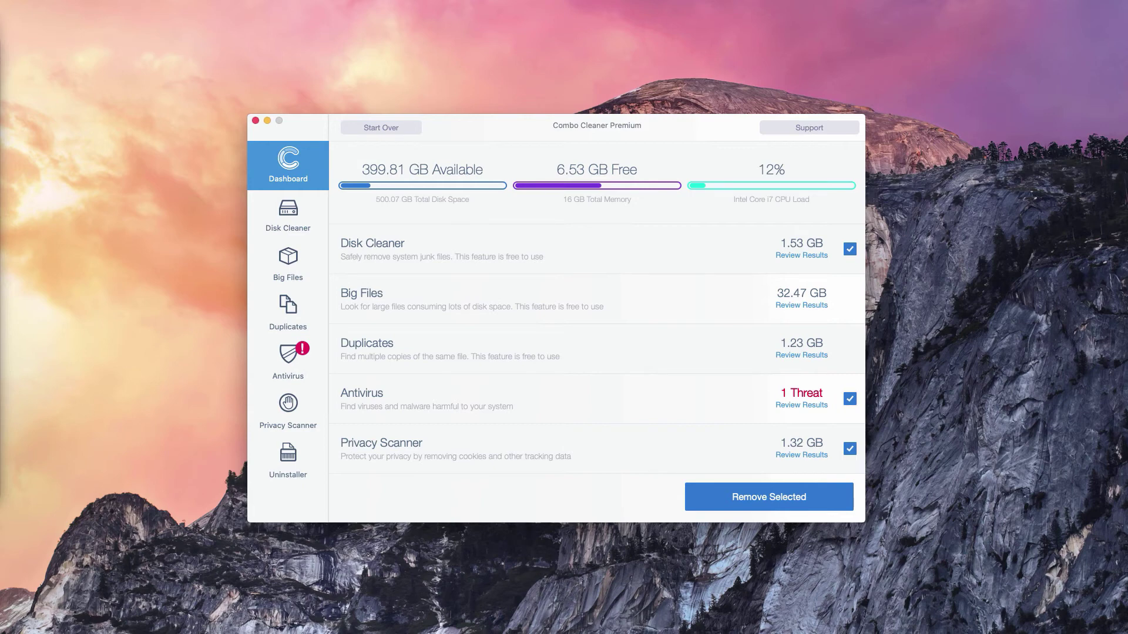
# - Open the Antivirus threat details and show the infected EngageSearch.app.zip in Finder
pyautogui.moveTo(692, 132); pyautogui.dragTo(692, 132)
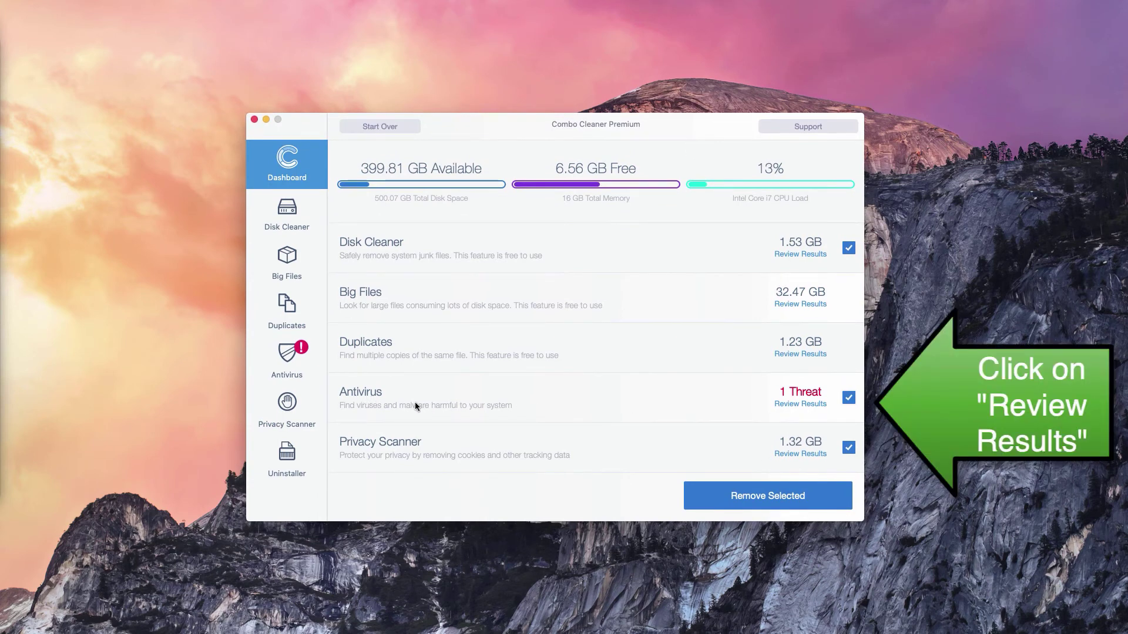
pyautogui.click(807, 404)
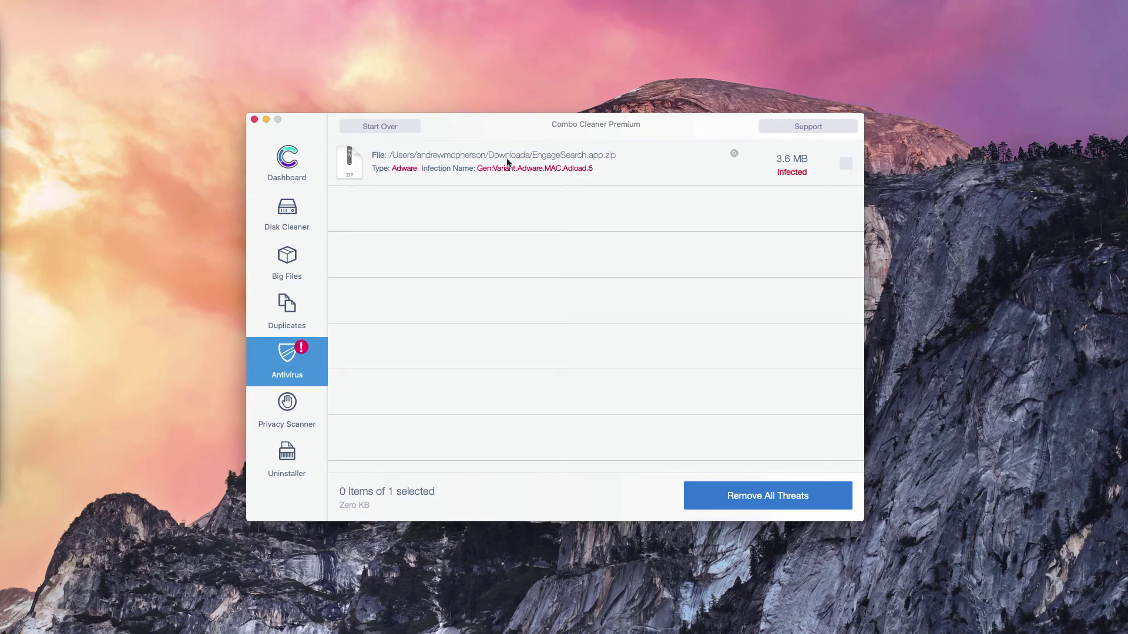
pyautogui.click(734, 154)
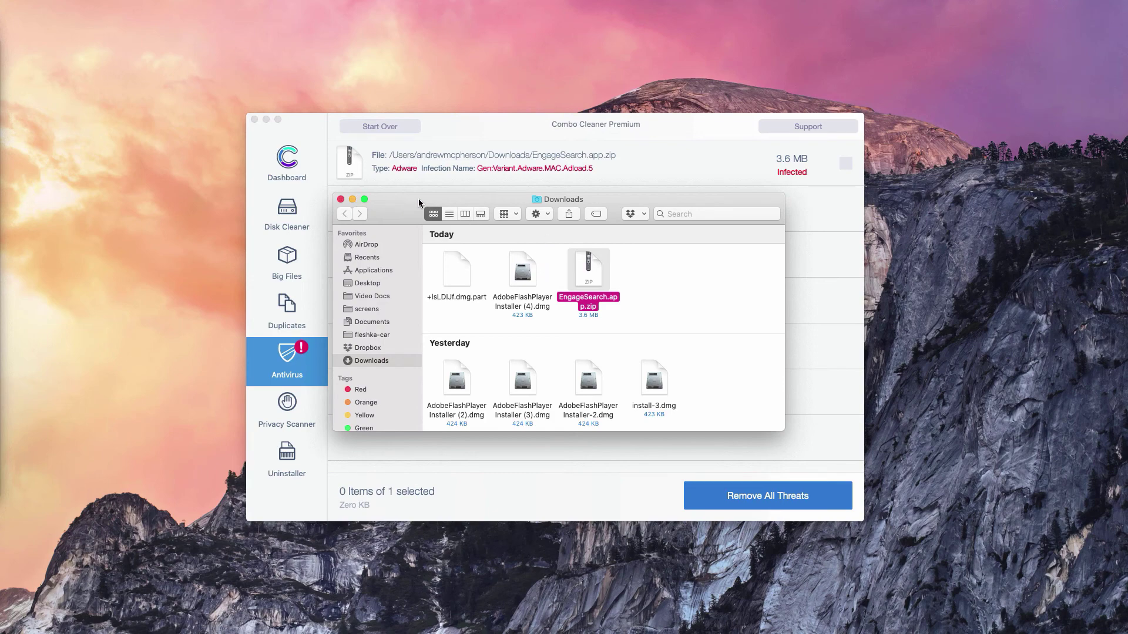
# - Move EngageSearch.app.zip from Downloads to the Trash and close the Finder window
pyautogui.moveTo(418, 198); pyautogui.dragTo(420, 200)
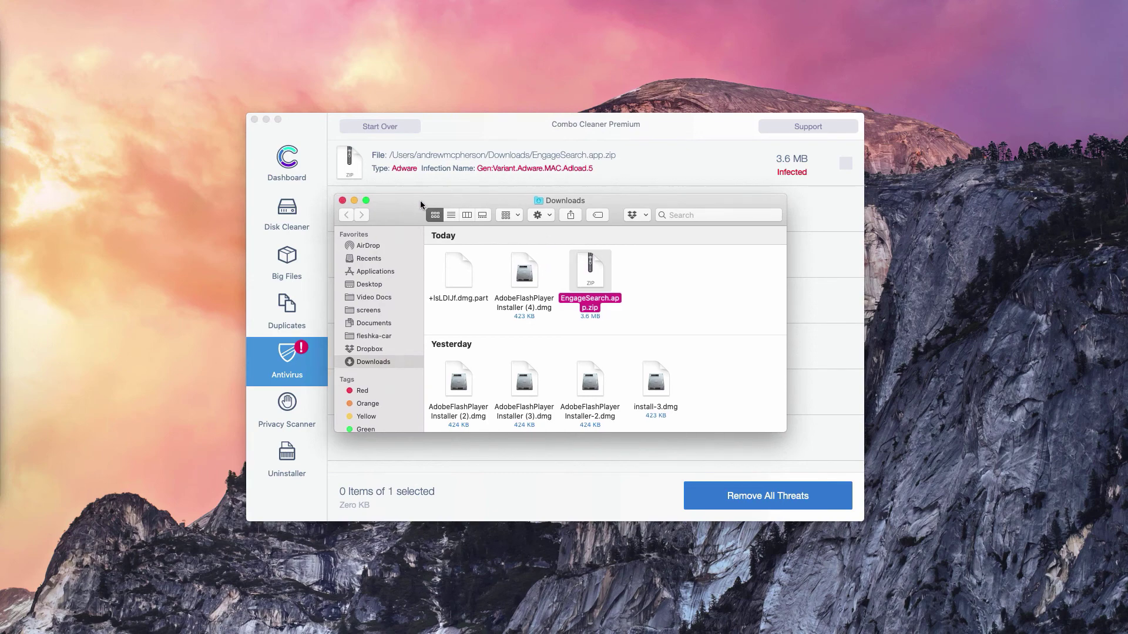
pyautogui.rightClick(594, 284)
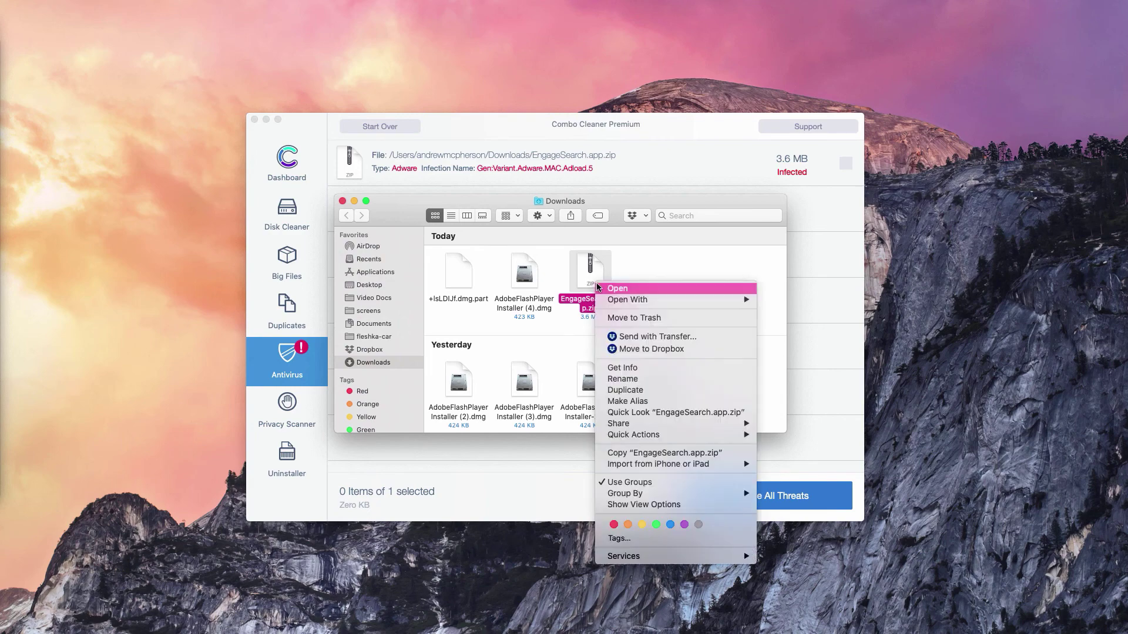
pyautogui.click(629, 319)
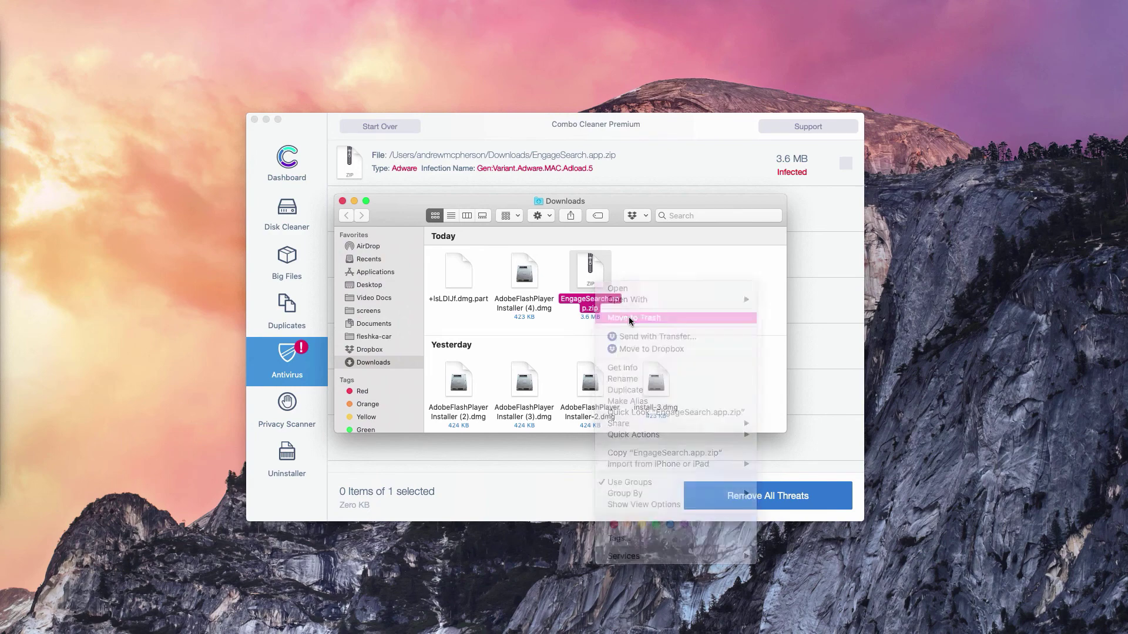
pyautogui.click(343, 201)
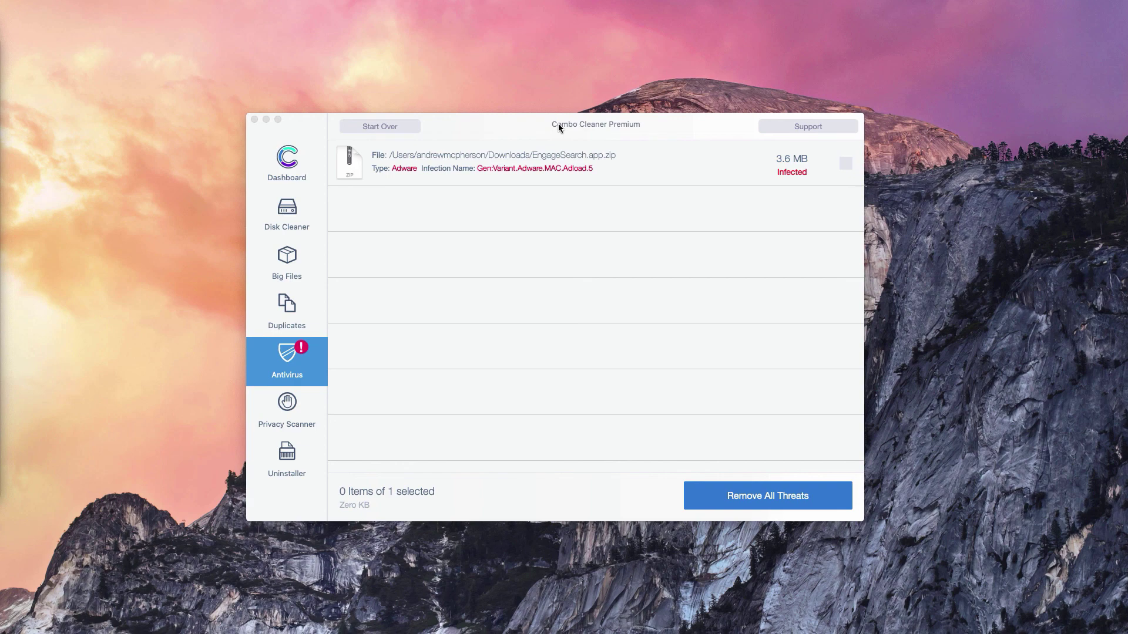
# - Bring Combo Cleaner's Antivirus results window back to the front
pyautogui.click(558, 126)
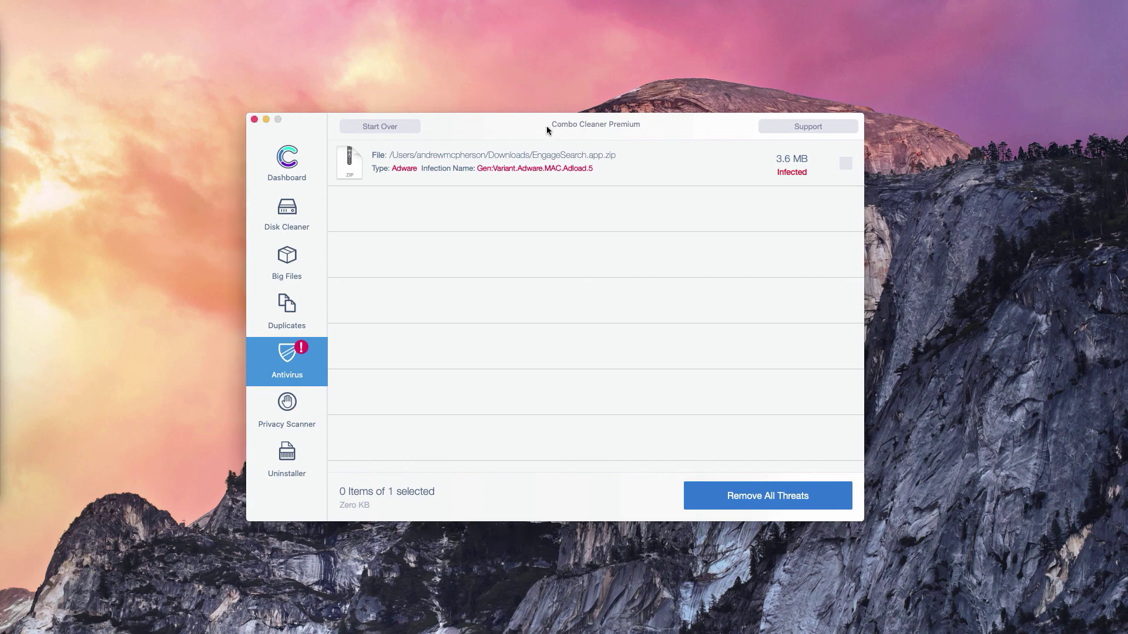